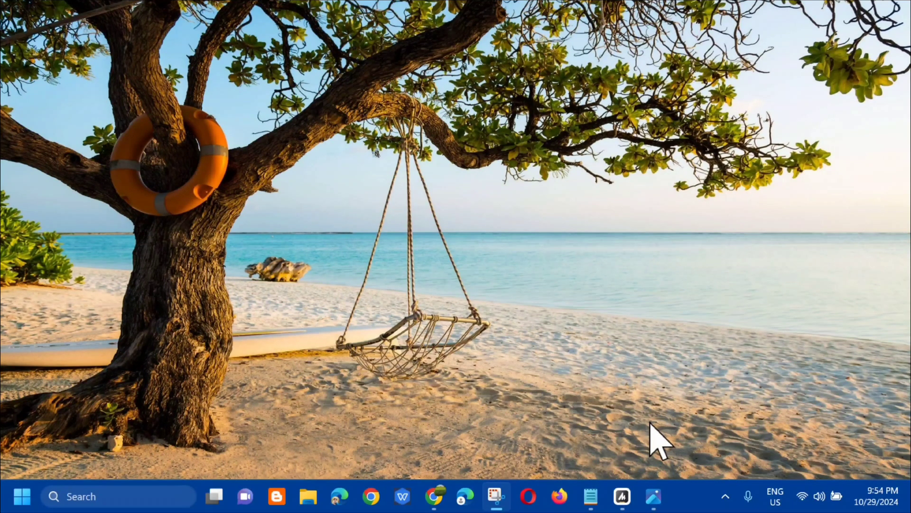
# - View the blue screen error, then run Windows Memory Diagnostic and dismiss it without restarting
pyautogui.click(654, 497)
pyautogui.click(22, 496)
pyautogui.click(93, 73)
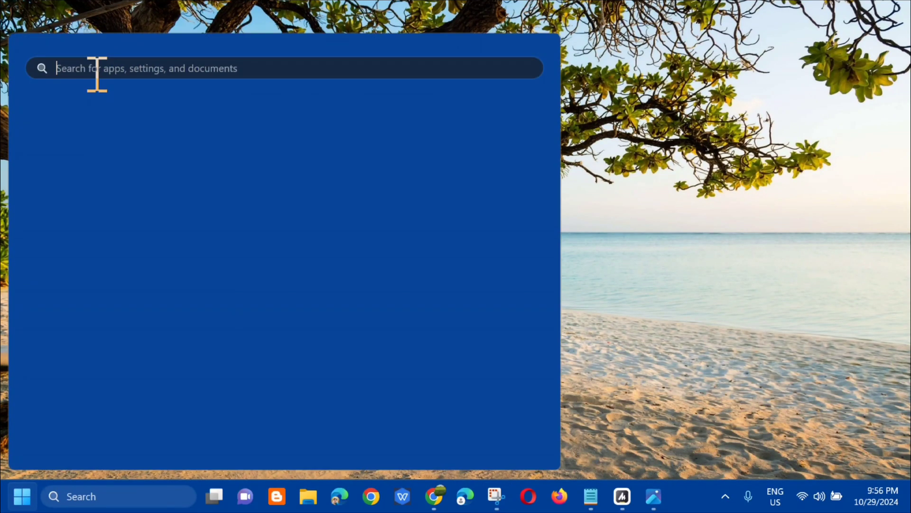
pyautogui.press('capslock')
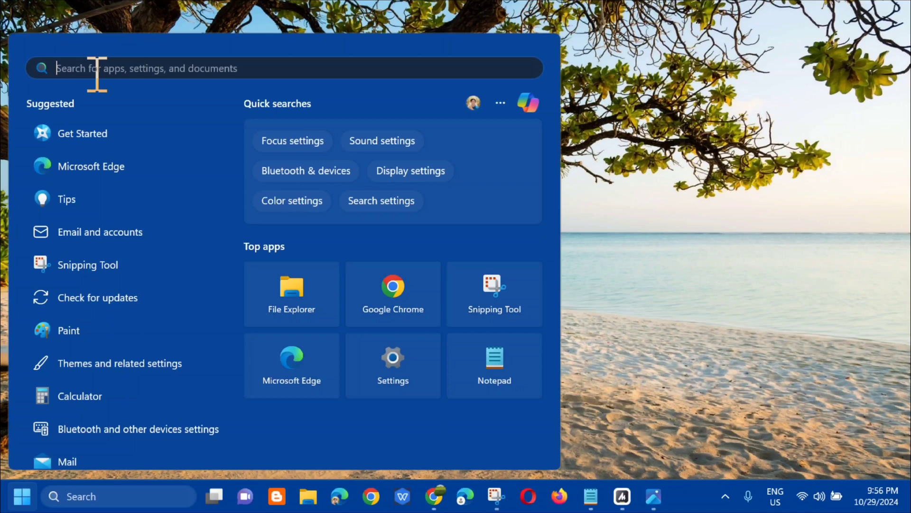
pyautogui.write('windows memory')
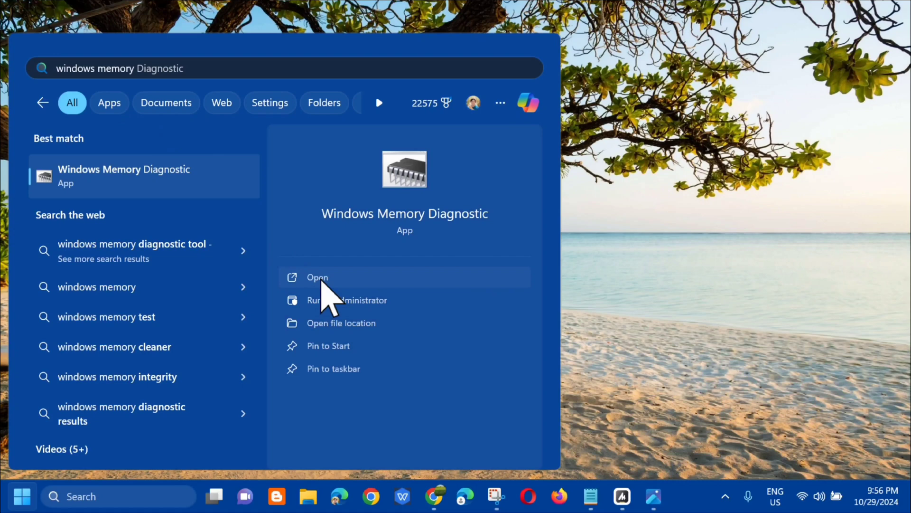
pyautogui.click(321, 279)
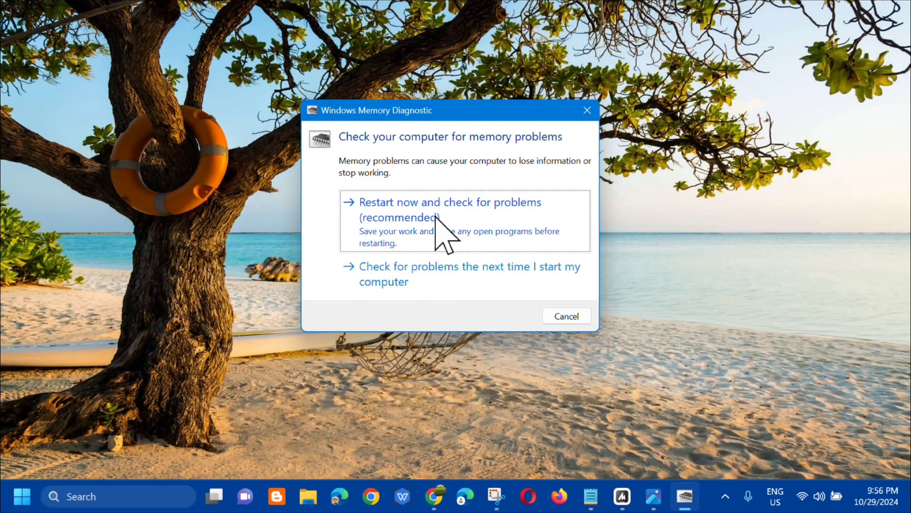
pyautogui.click(560, 319)
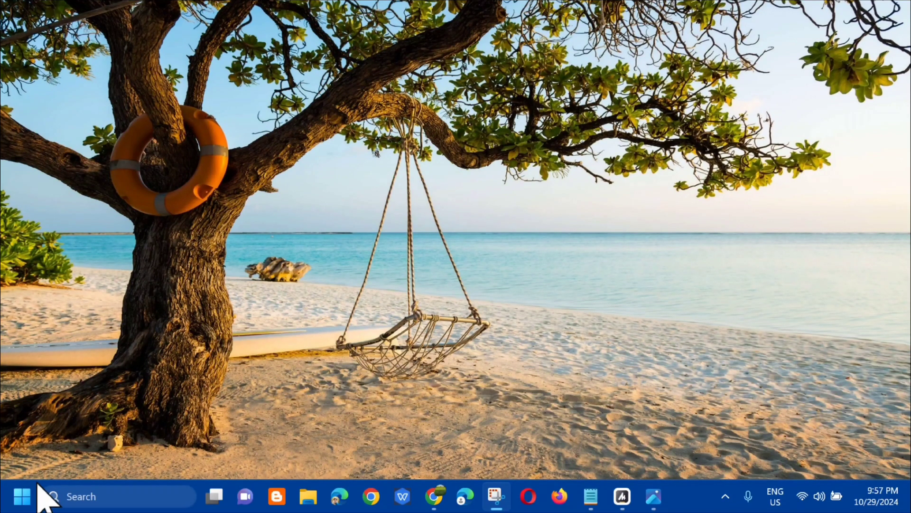
# - In Device Manager, start Update driver for the Intel(R) UHD Graphics display adapter
pyautogui.rightClick(21, 502)
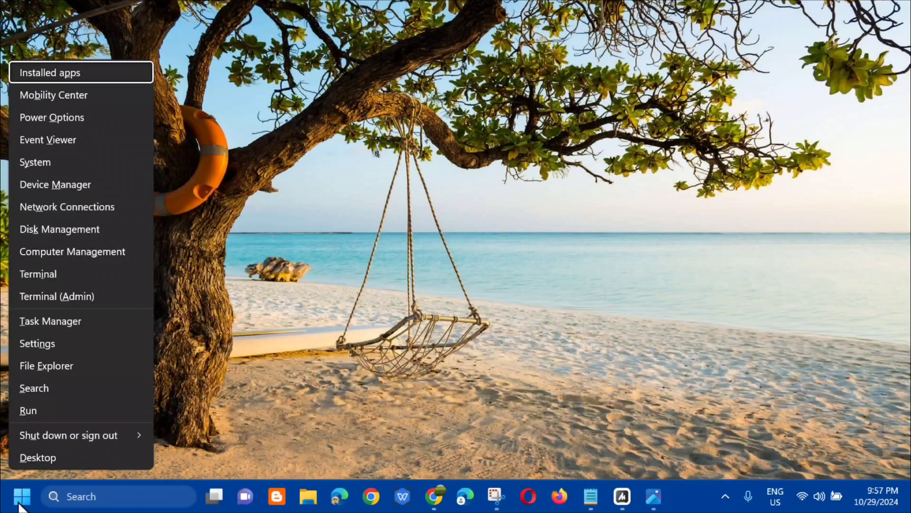
pyautogui.click(55, 186)
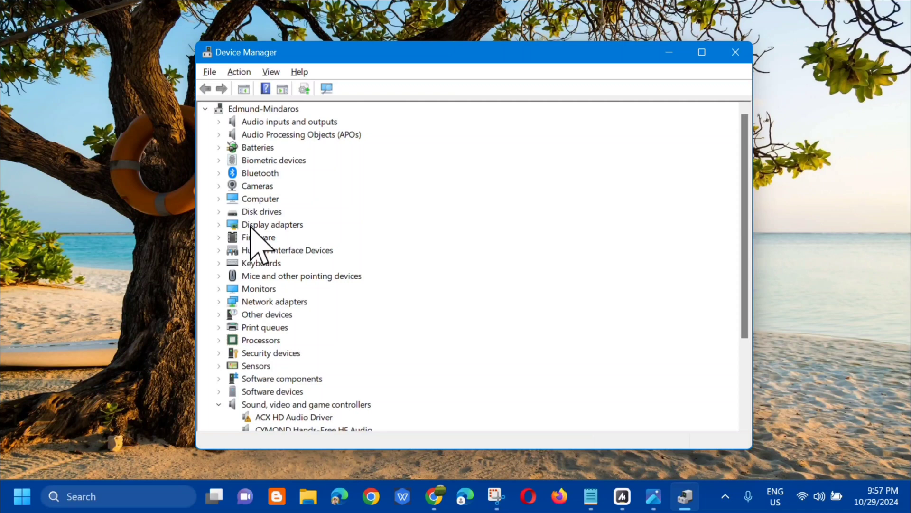
pyautogui.click(219, 224)
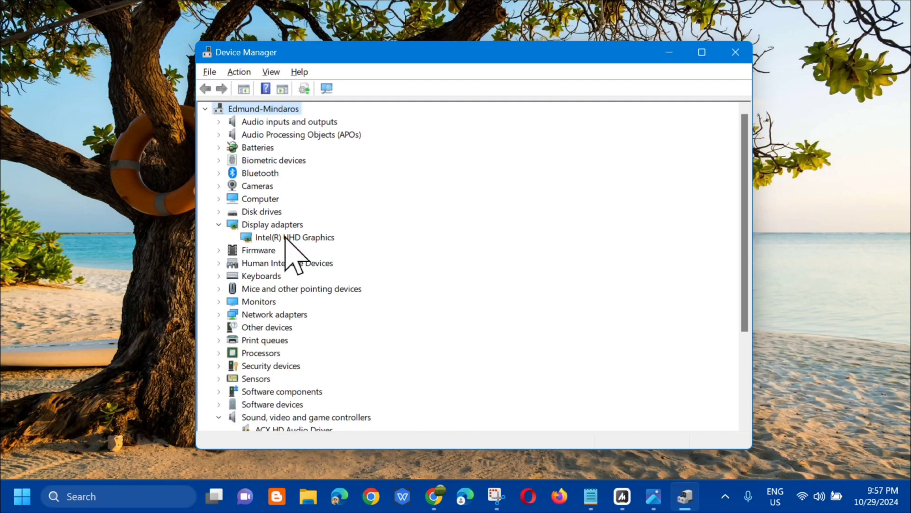
pyautogui.click(328, 237)
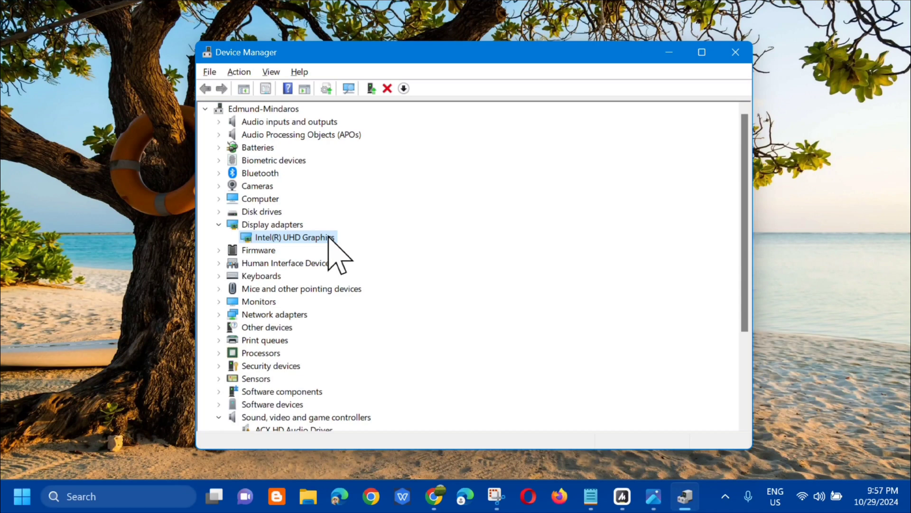
pyautogui.rightClick(329, 238)
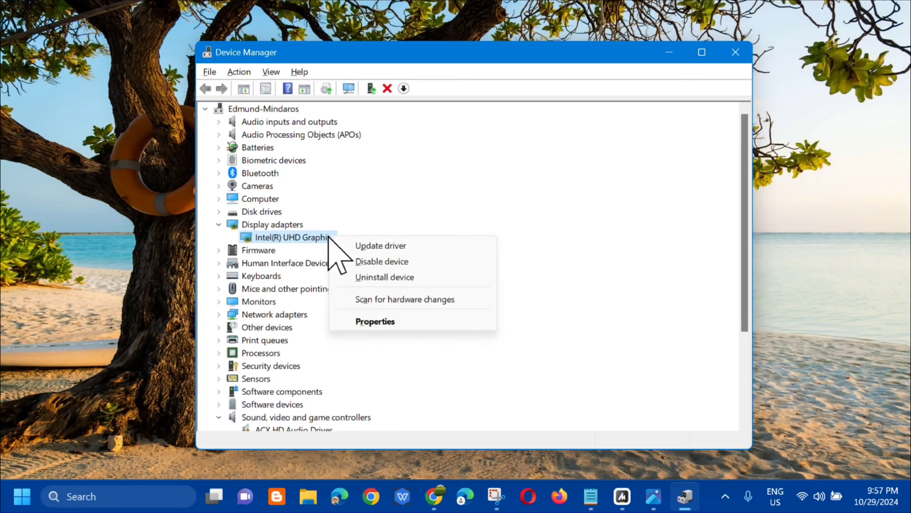
pyautogui.click(384, 245)
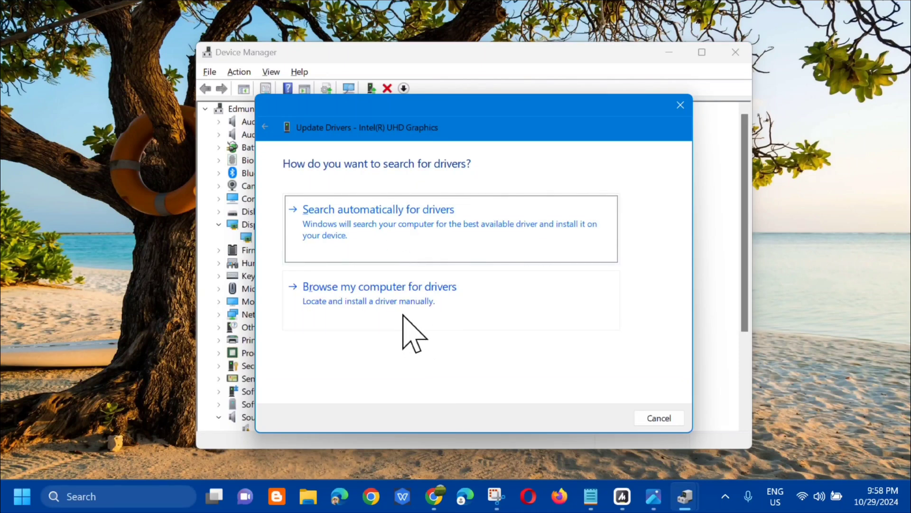
# - Auto-search for an Intel(R) UHD Graphics driver, confirm the best is installed, and close Device Manager
pyautogui.click(389, 222)
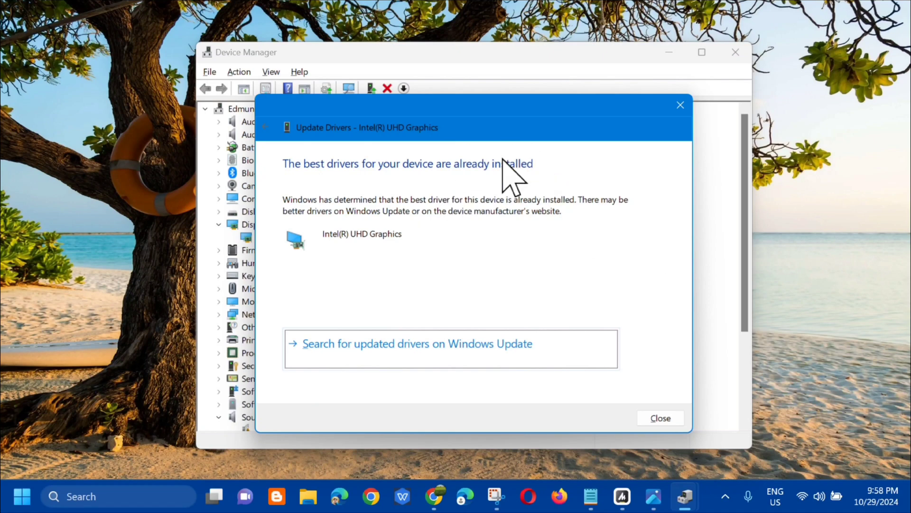
pyautogui.click(662, 420)
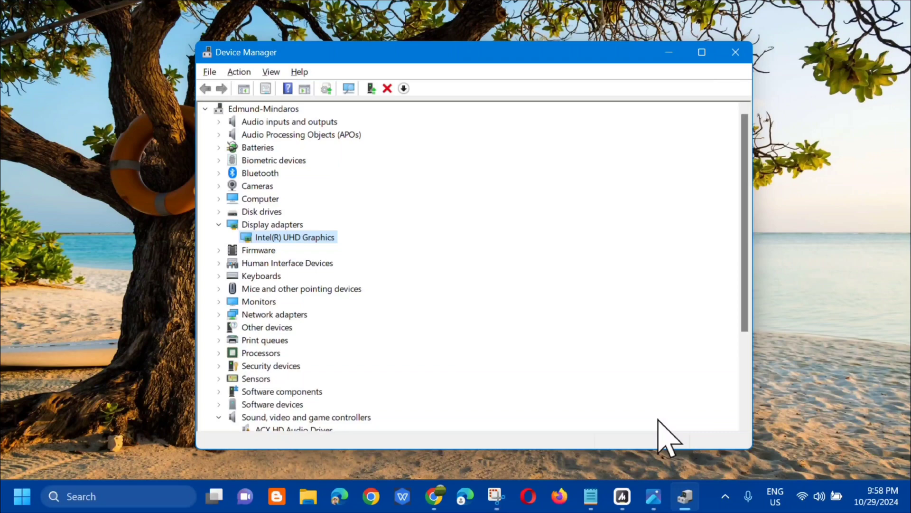
pyautogui.click(740, 53)
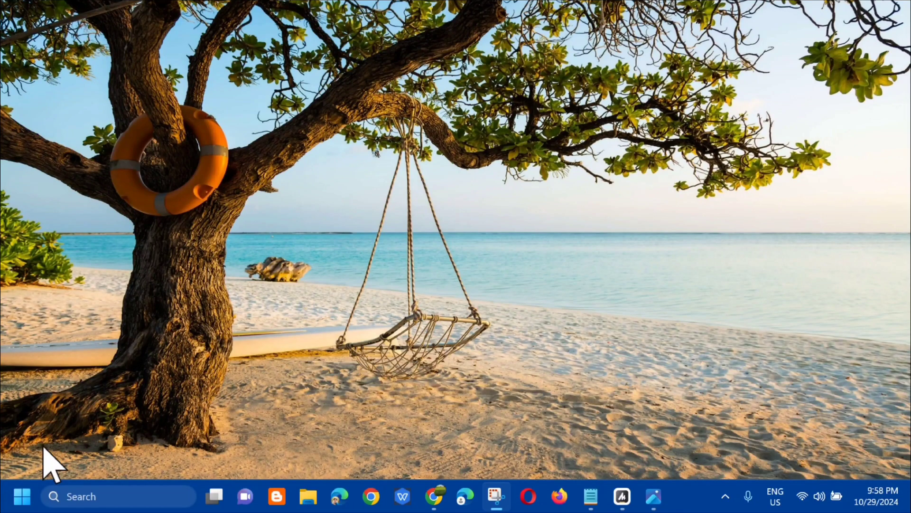
# - Launch Command Prompt as administrator from a Start search for 'cmd', approving the UAC prompt
pyautogui.click(22, 495)
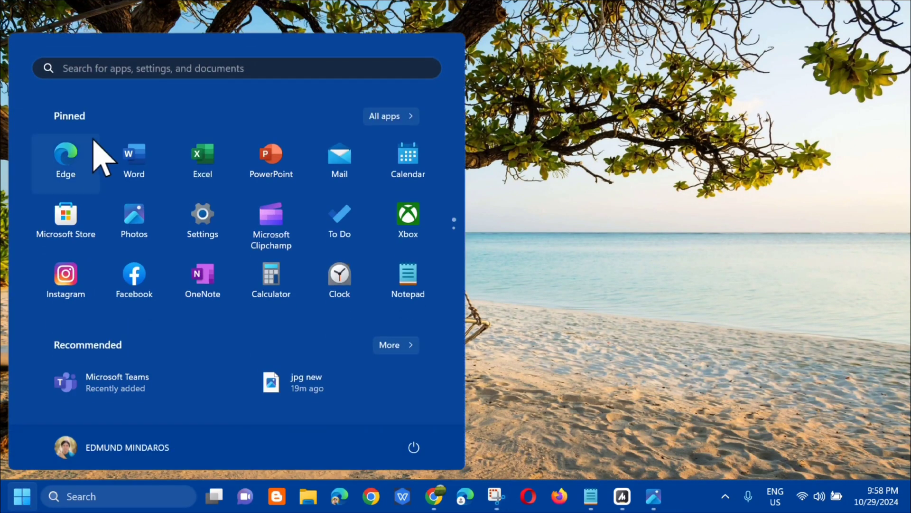
pyautogui.click(117, 68)
pyautogui.write('cmd')
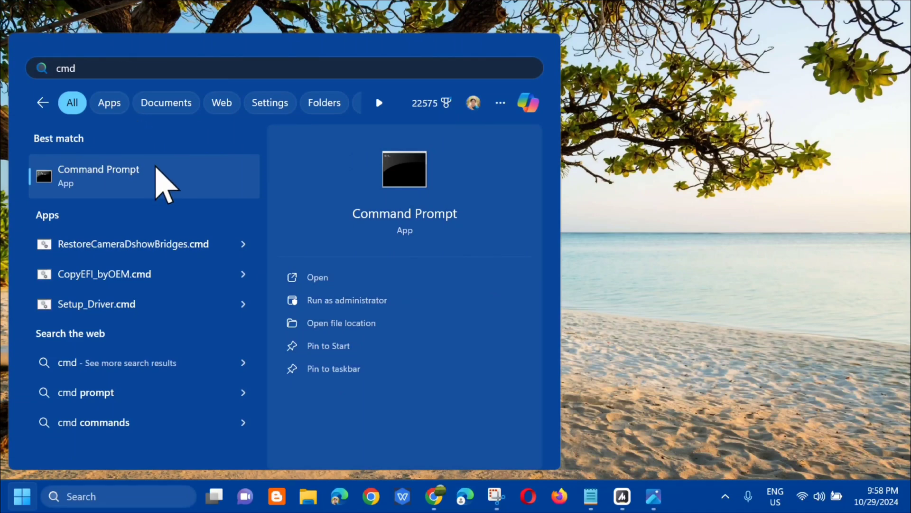
pyautogui.rightClick(159, 166)
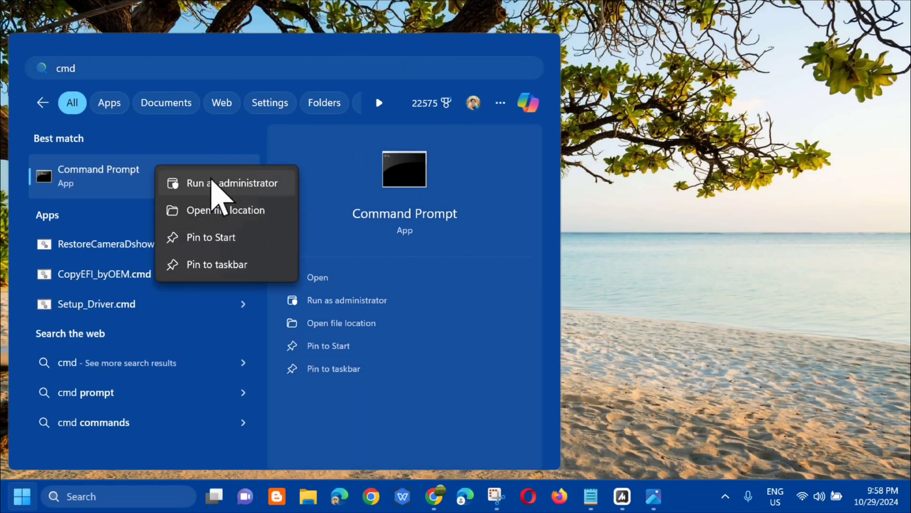
pyautogui.click(209, 185)
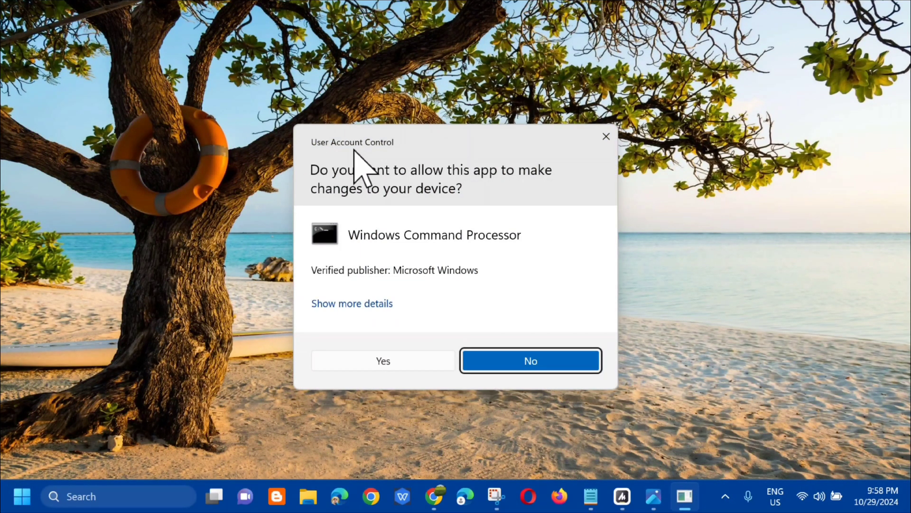
pyautogui.click(383, 363)
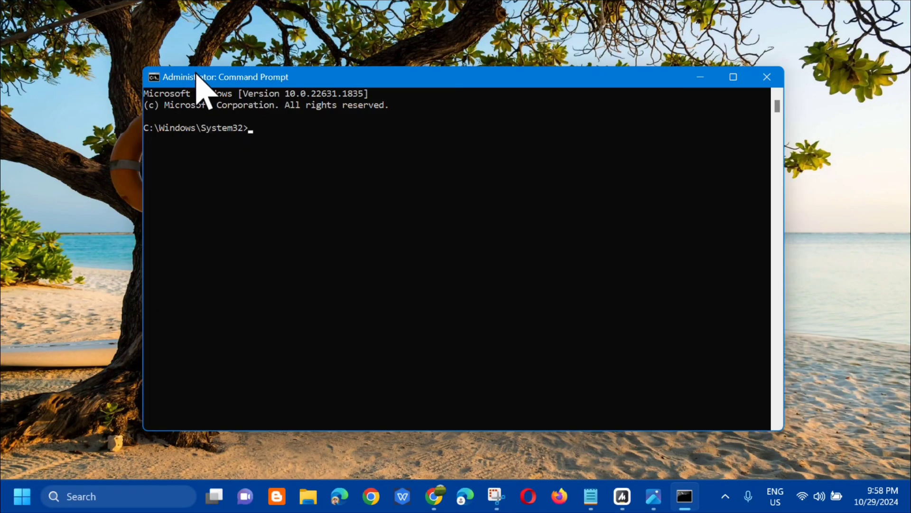
# - Copy the DISM /Online /Cleanup-Image /RestoreHealth line from Notepad and run it in Command Prompt
pyautogui.click(591, 497)
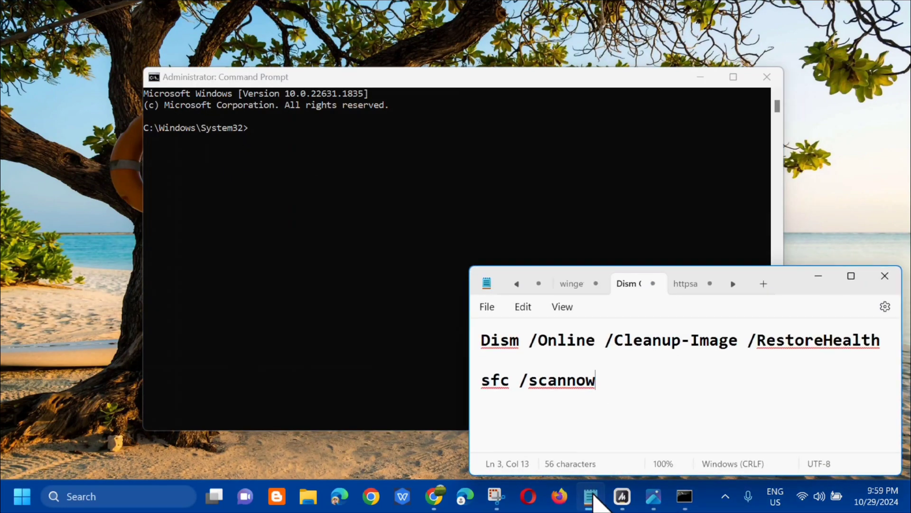
pyautogui.moveTo(481, 341); pyautogui.dragTo(875, 347)
pyautogui.press('cmd+c')
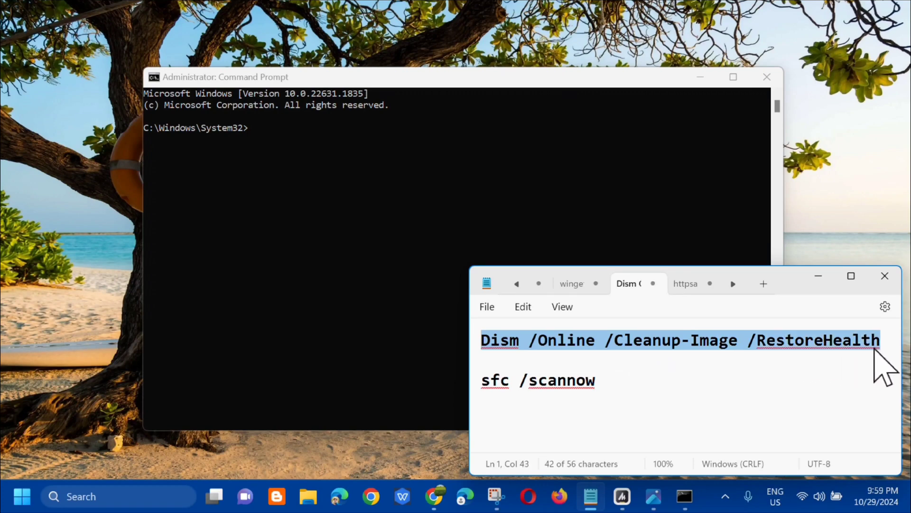
pyautogui.click(819, 277)
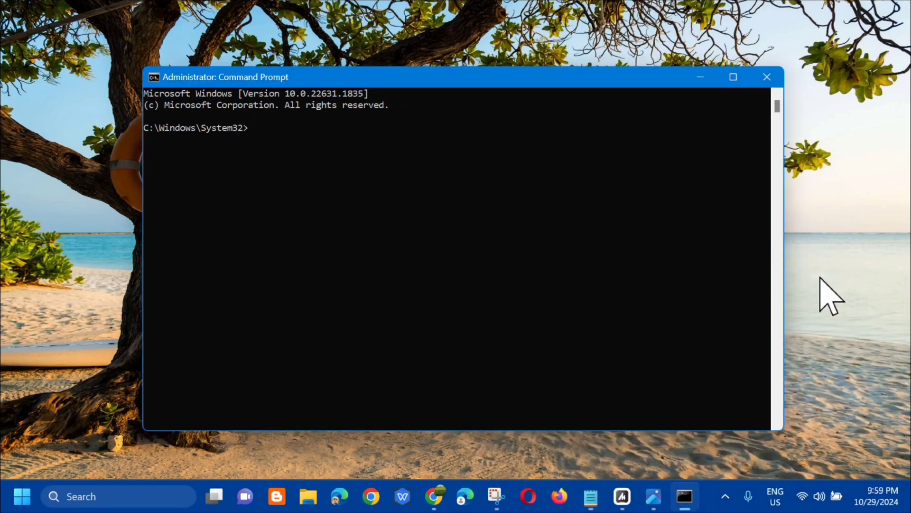
pyautogui.rightClick(443, 76)
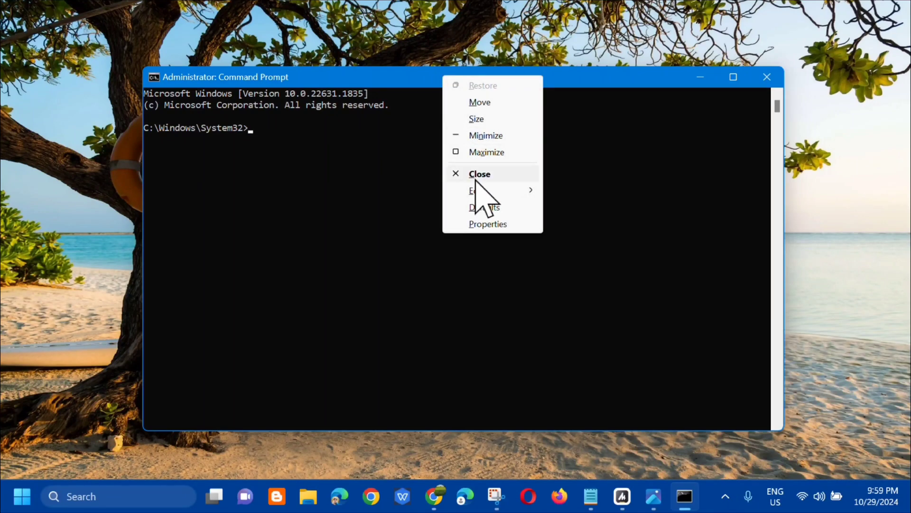
pyautogui.moveTo(503, 190)
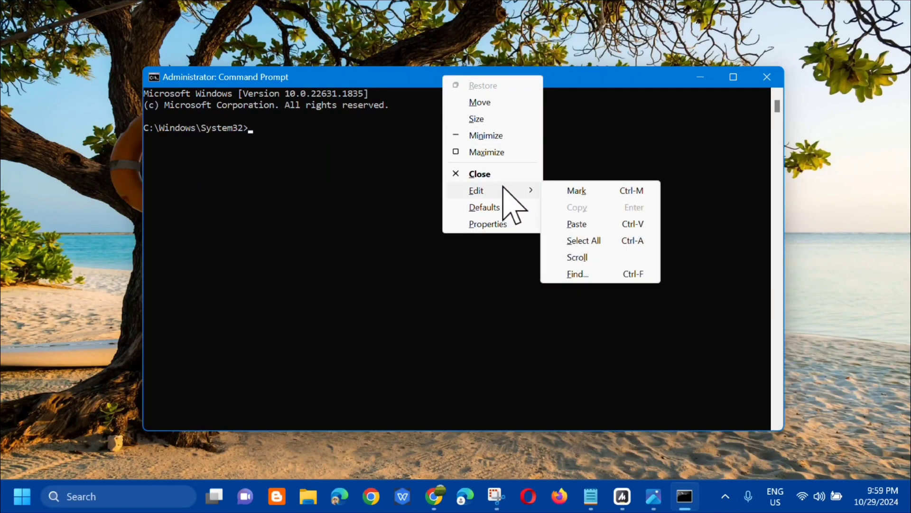
pyautogui.click(576, 224)
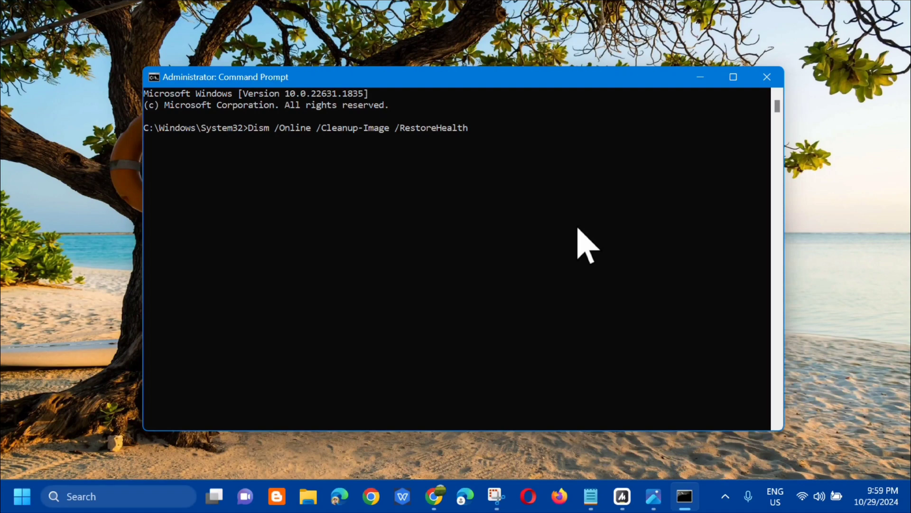
pyautogui.press('Return')
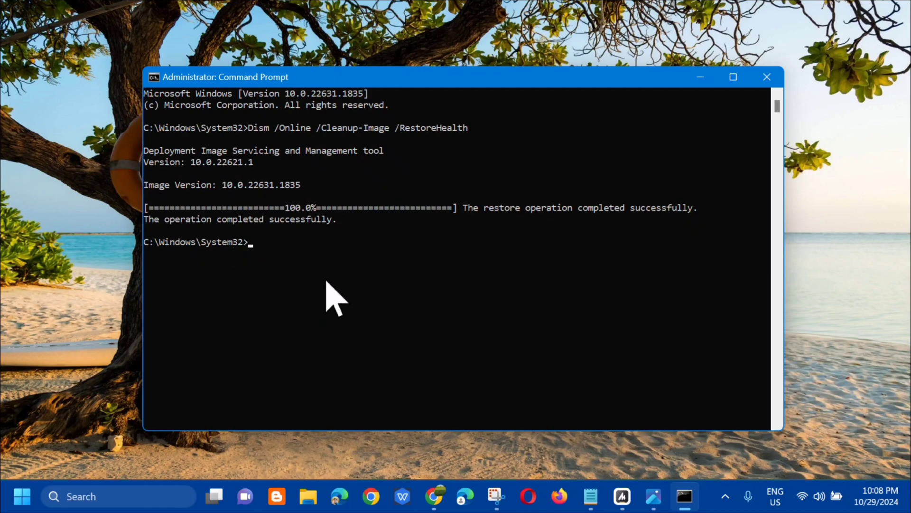
# - Run sfc /scannow in the elevated Command Prompt
pyautogui.press('capslock')
pyautogui.write('sfc /scannow')
pyautogui.press('Return')
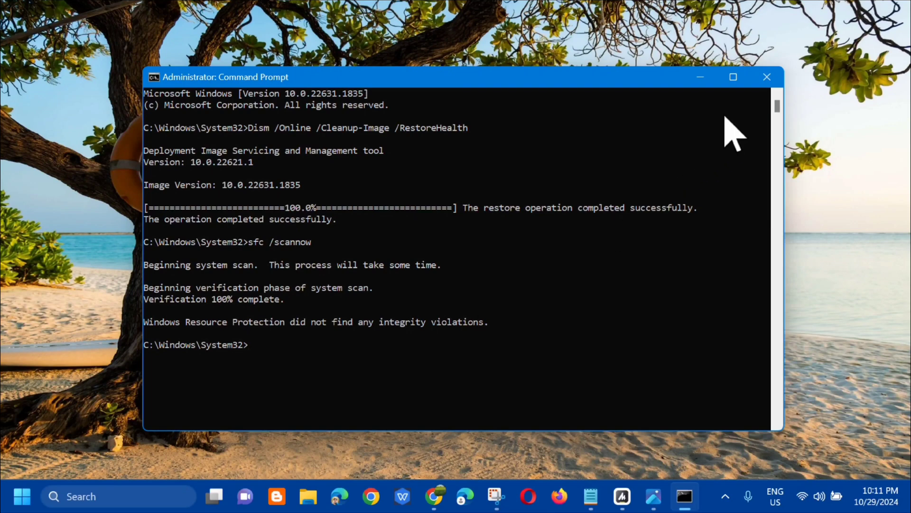
# - Close Command Prompt, view the Start menu power options, then dismiss back to the desktop
pyautogui.click(767, 77)
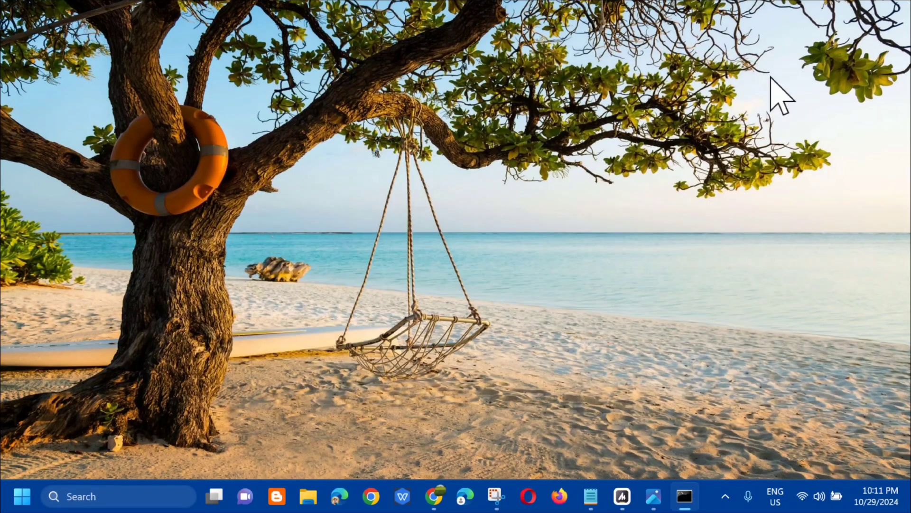
pyautogui.click(21, 496)
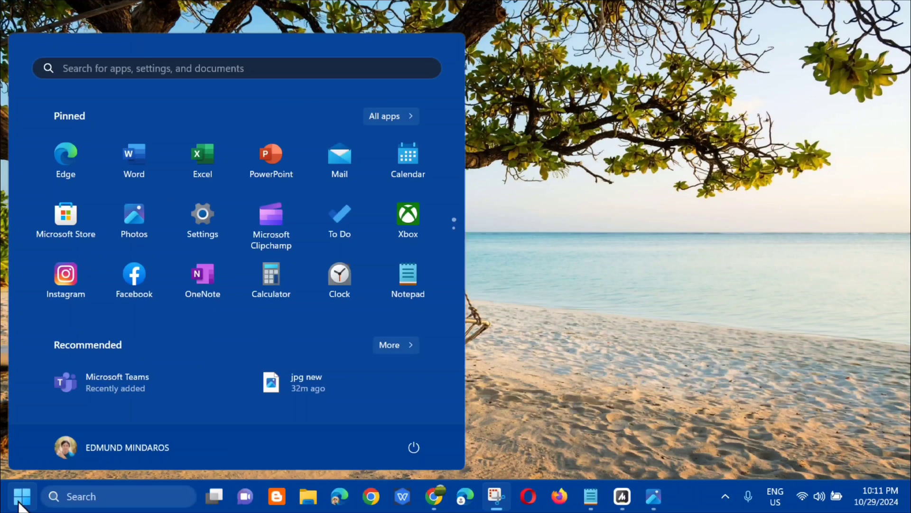
pyautogui.click(411, 448)
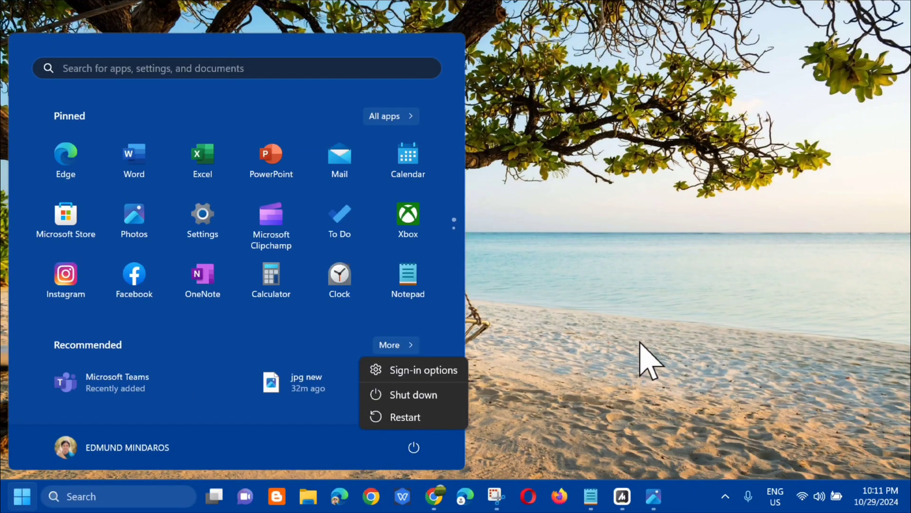
pyautogui.press('Escape')
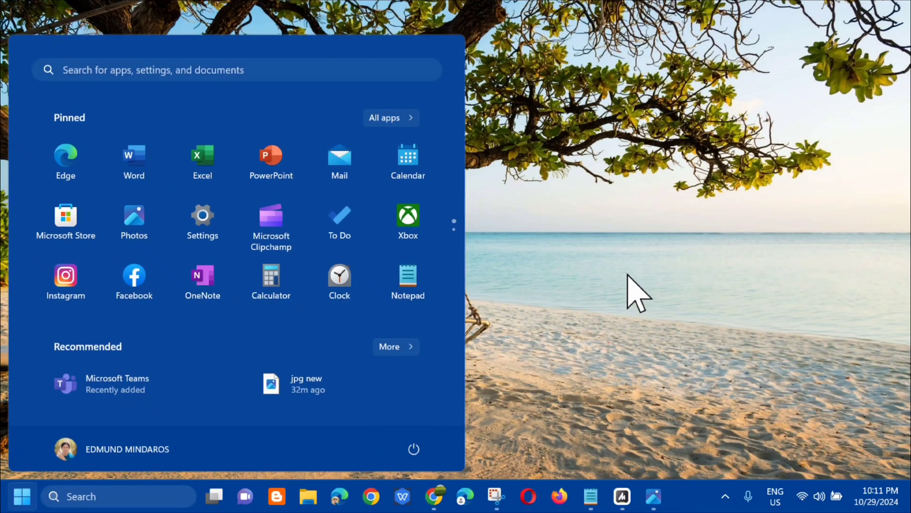
pyautogui.click(628, 284)
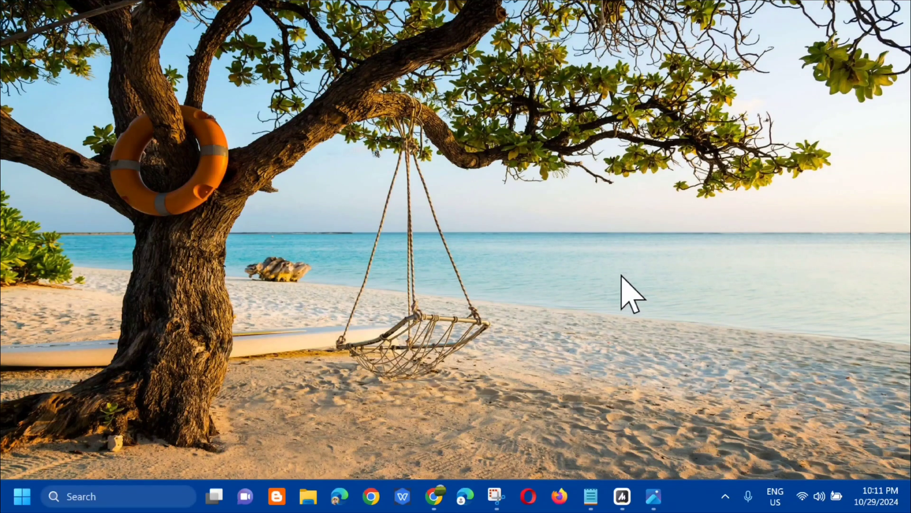